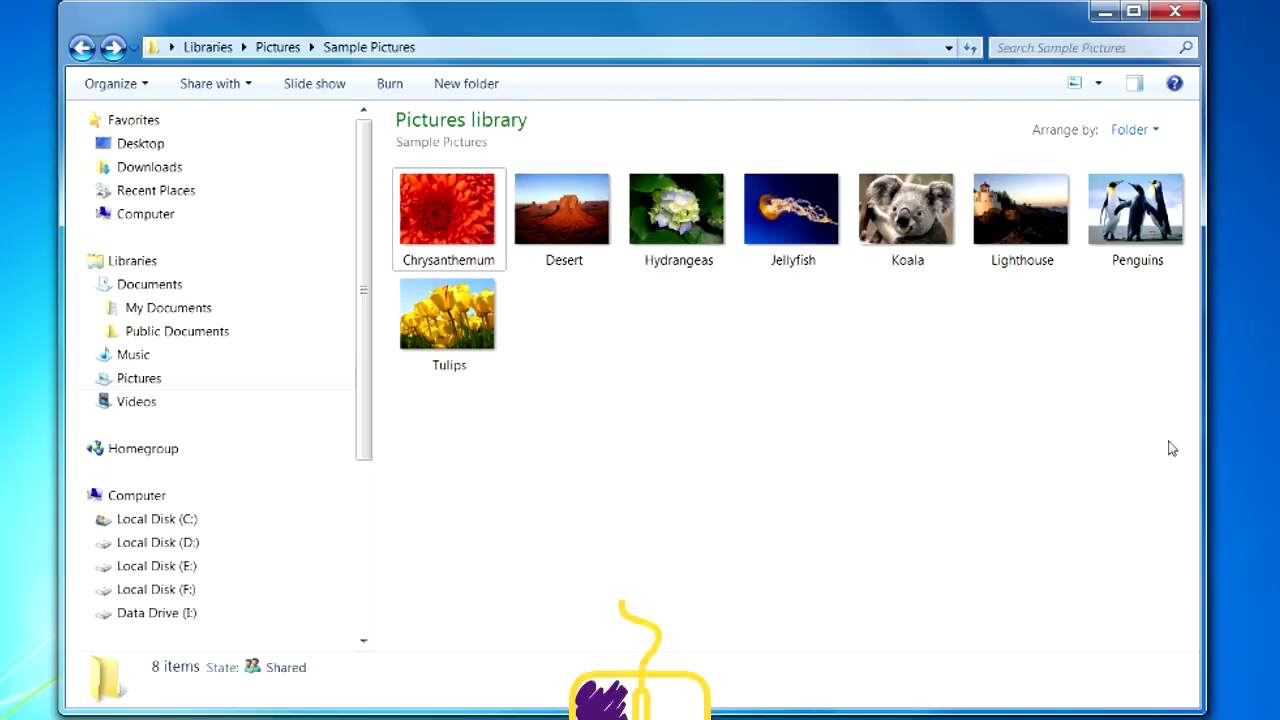
Select all eight pictures in the Sample Pictures folder at once, and clear that selection
drag(1166, 441, 399, 163)
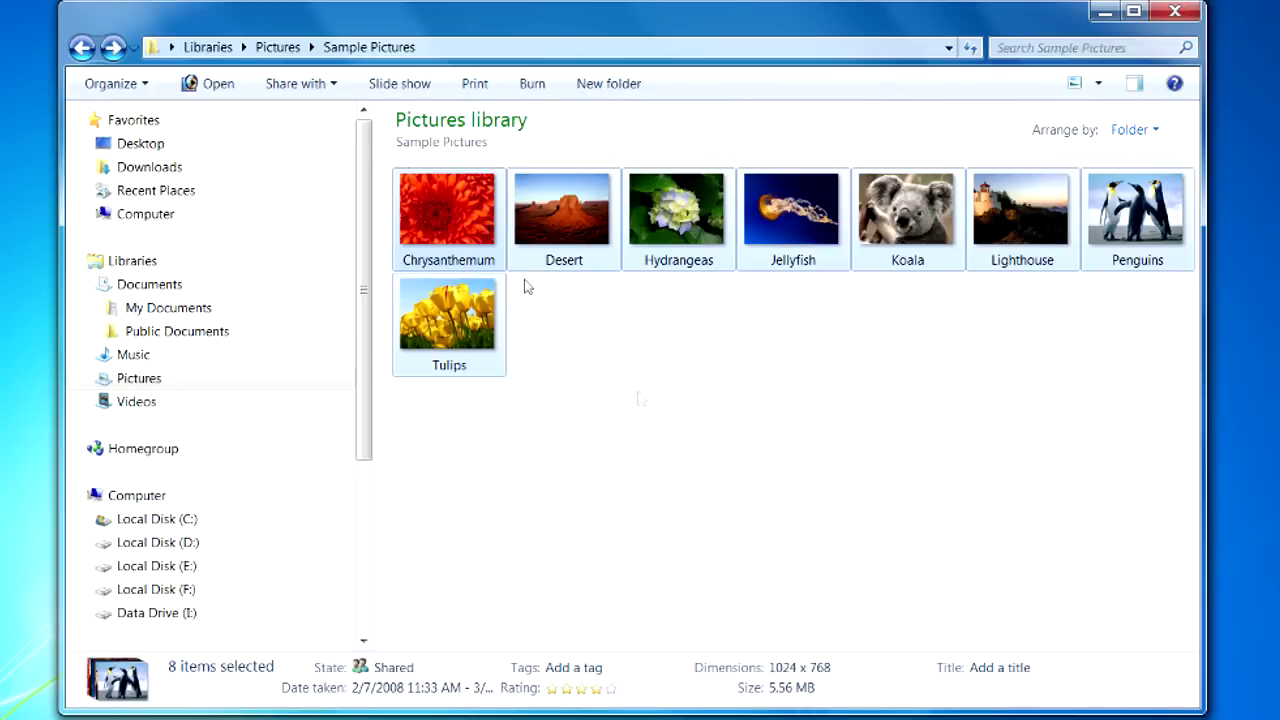
click(675, 417)
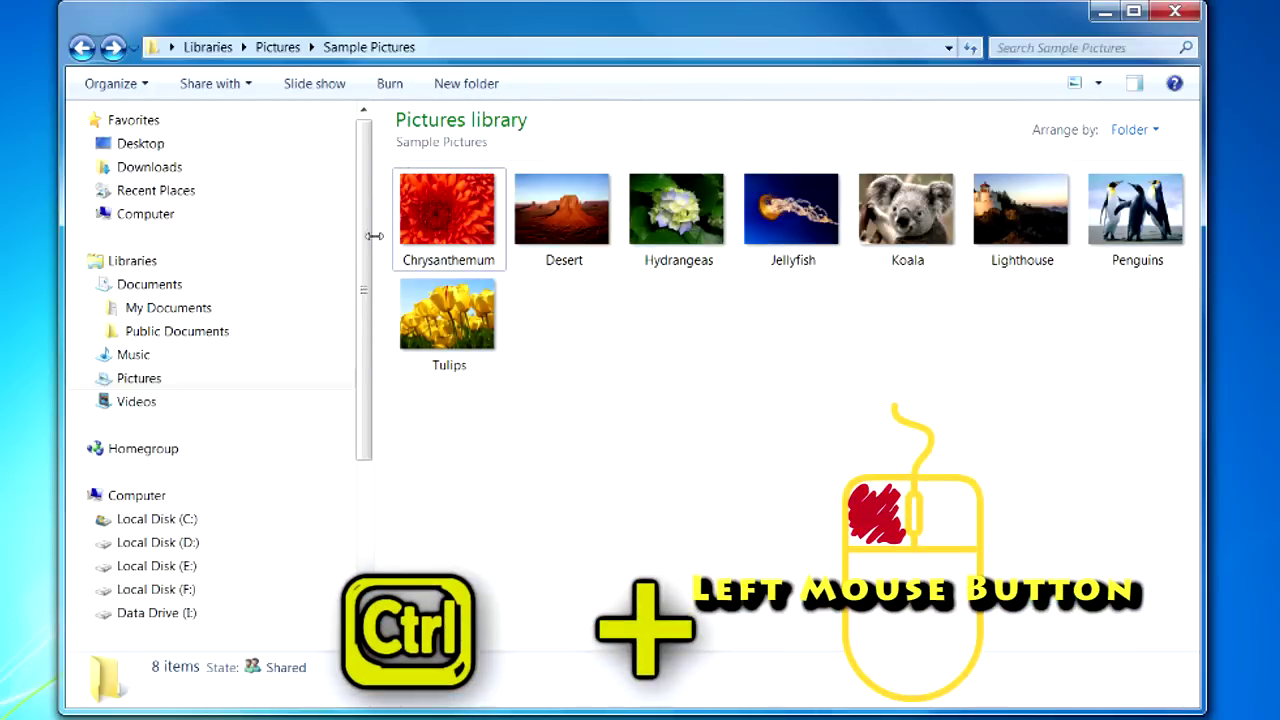
Add the sample pictures to the selection one by one, from Chrysanthemum through Penguins and Tulips
ctrl+click(455, 225)
ctrl+click(590, 225)
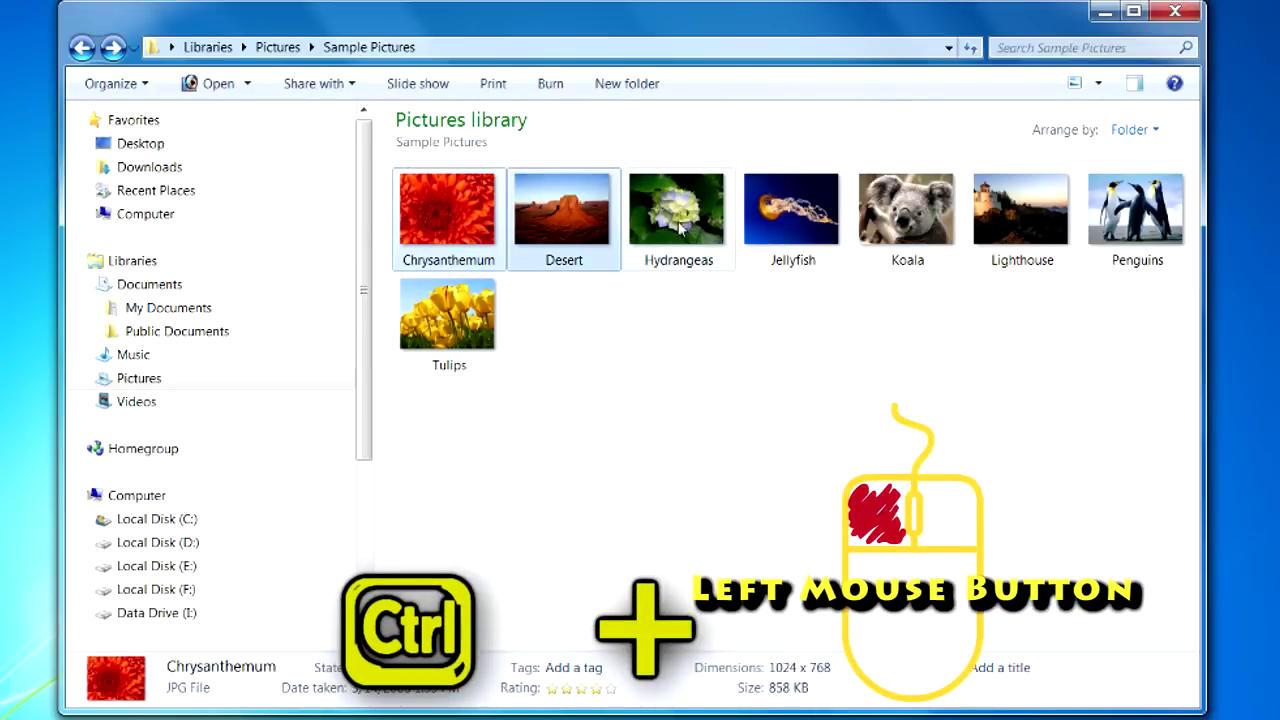
ctrl+click(680, 228)
ctrl+click(795, 225)
ctrl+click(1006, 215)
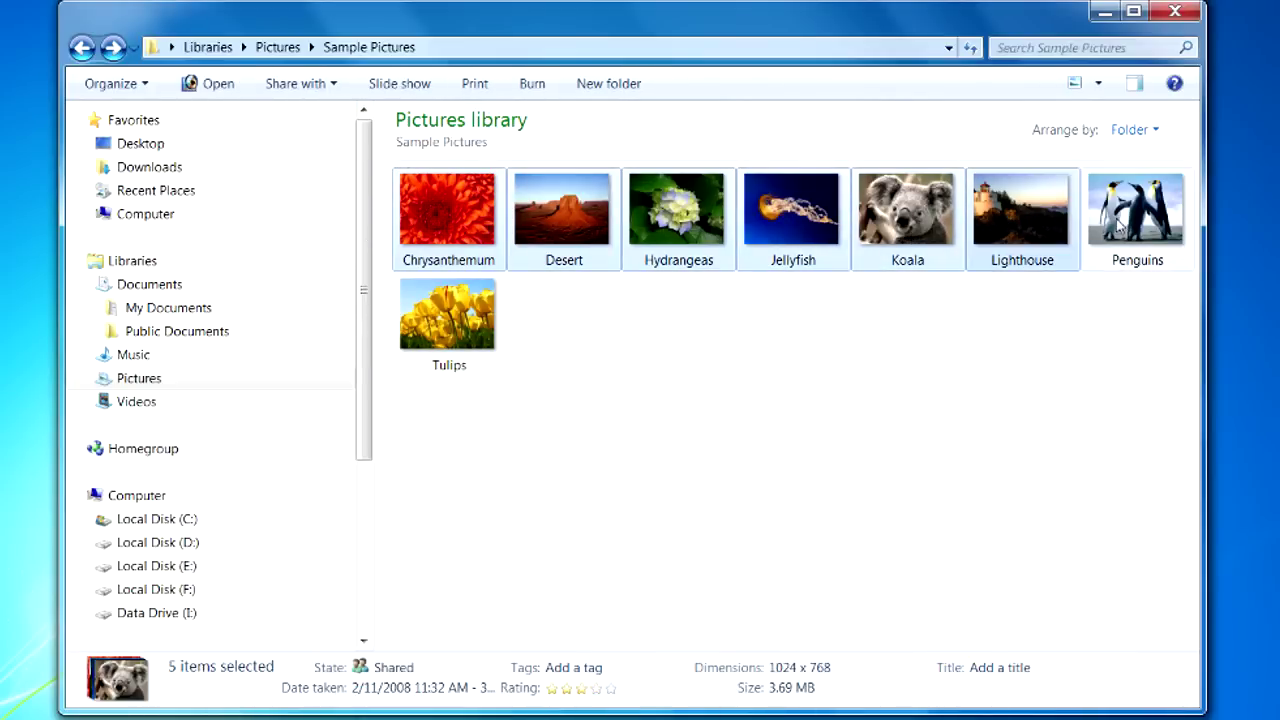
ctrl+click(1132, 212)
ctrl+click(450, 330)
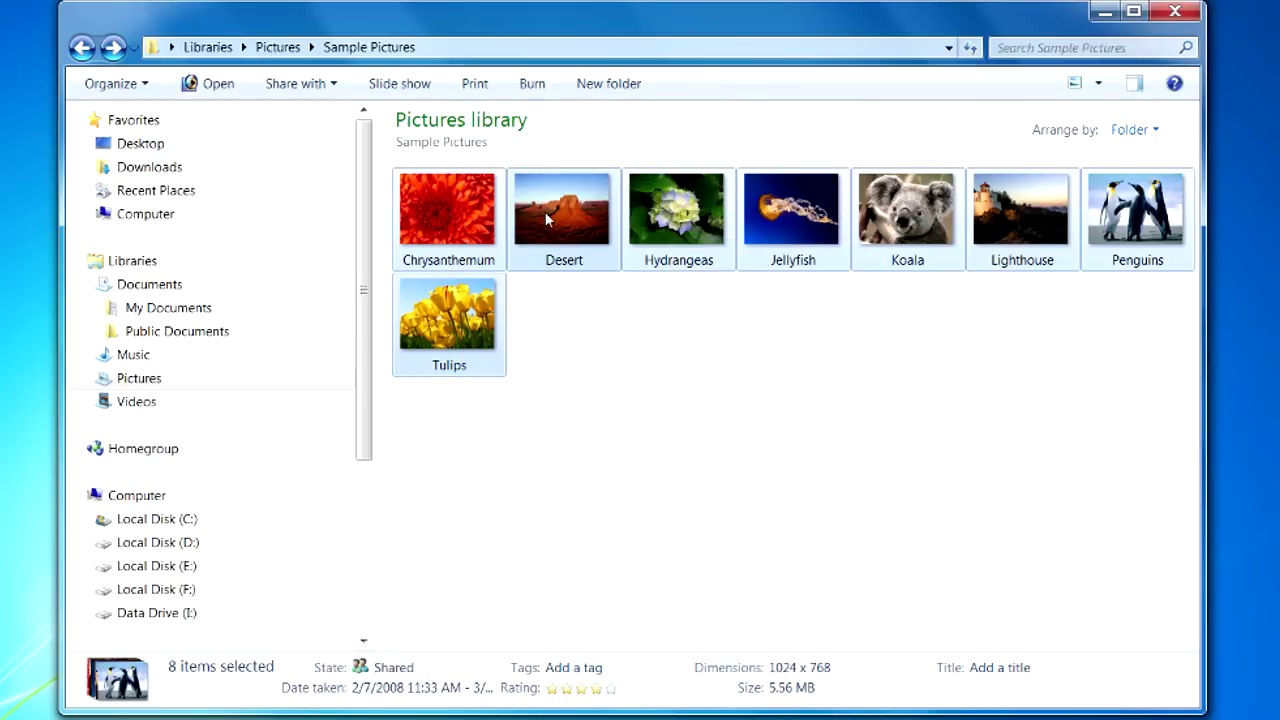
Send the selected pictures to a compressed (zipped) folder
mouse_move(546, 220)
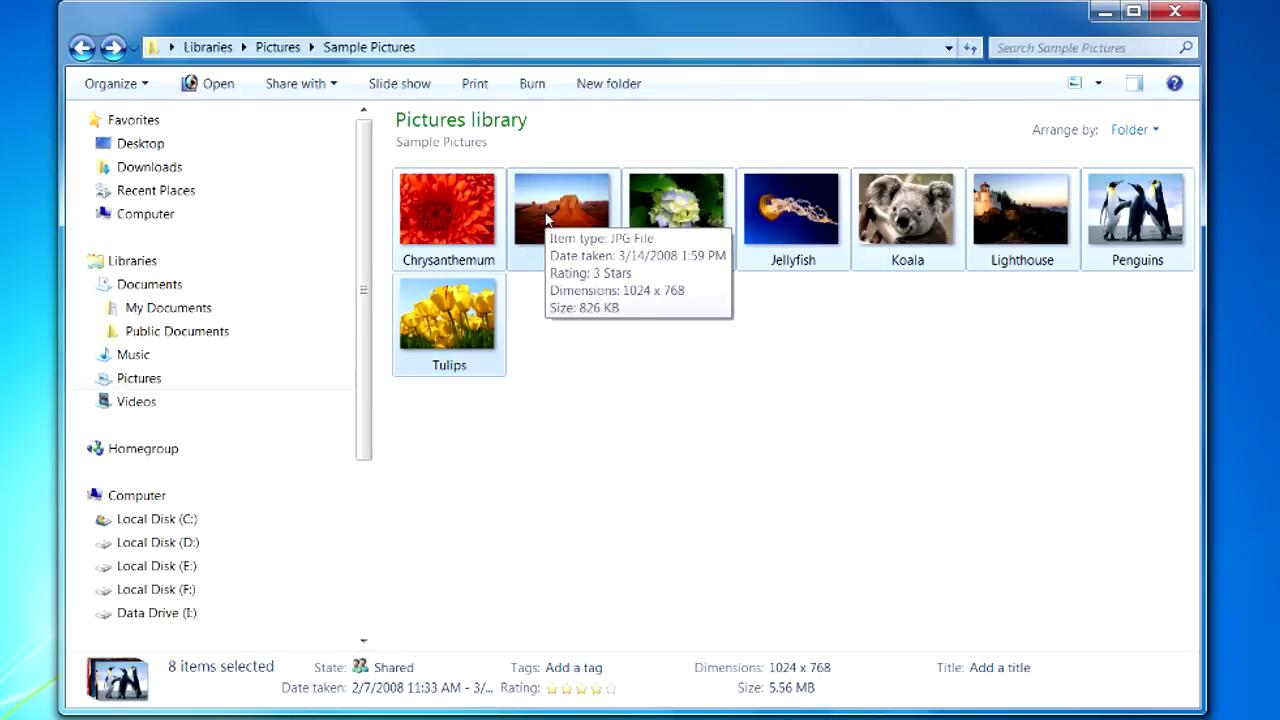
right_click(546, 220)
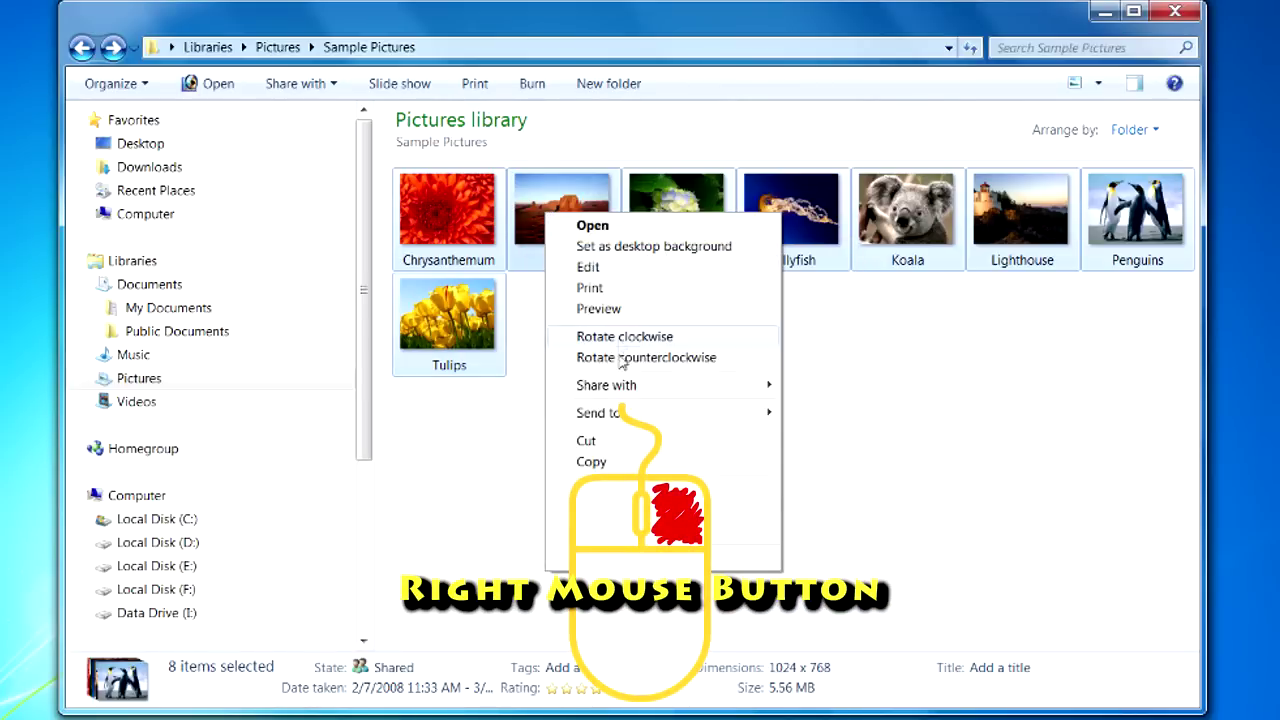
mouse_move(622, 425)
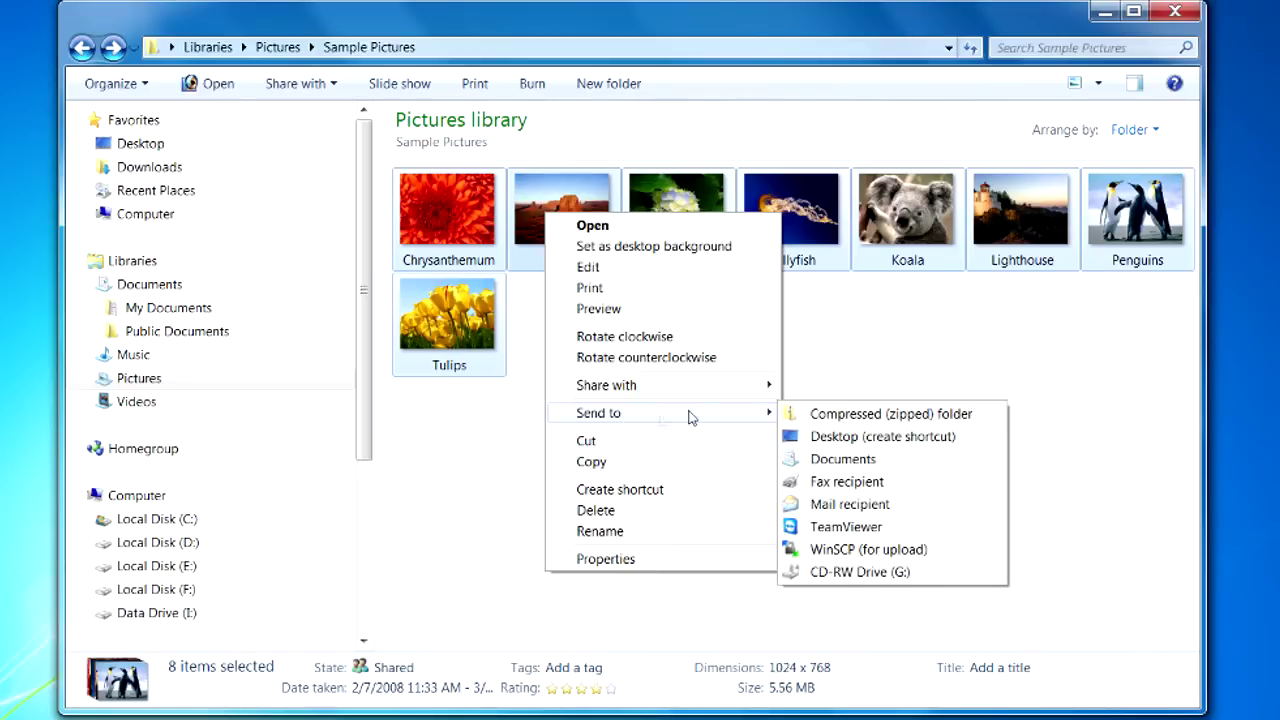
click(850, 420)
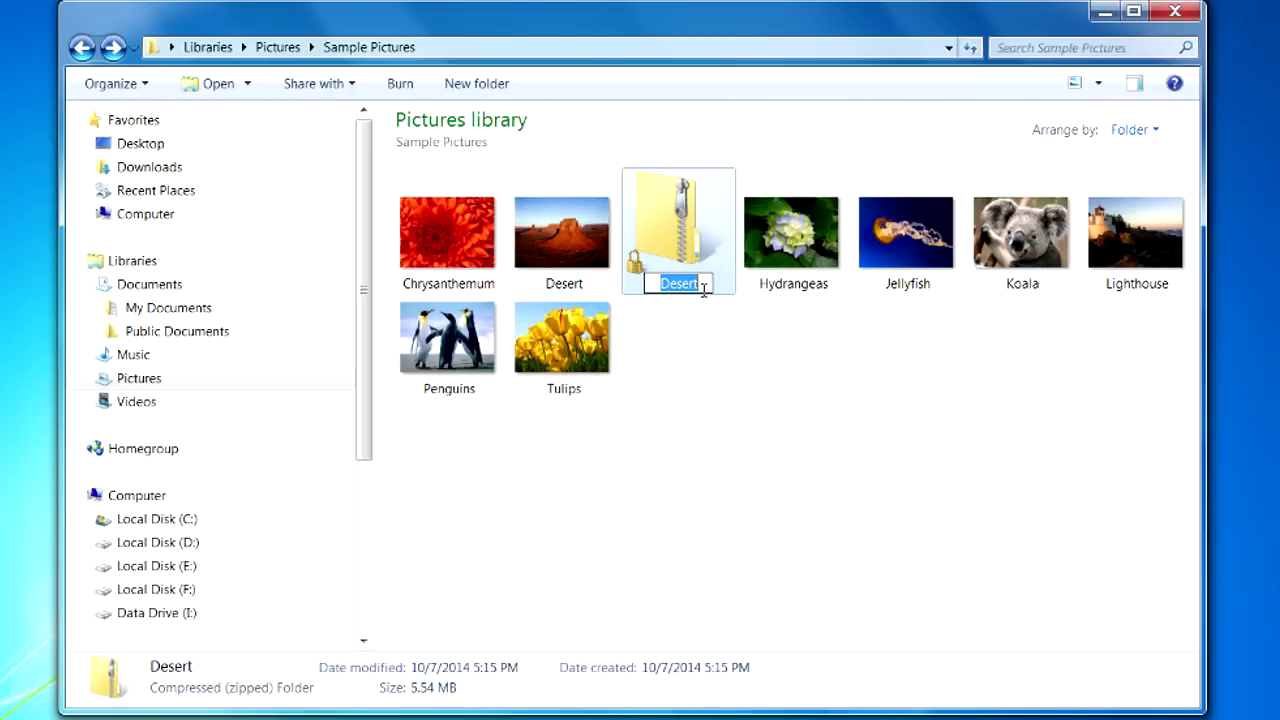
Name the new compressed folder "test zip" and deselect it
text(test)
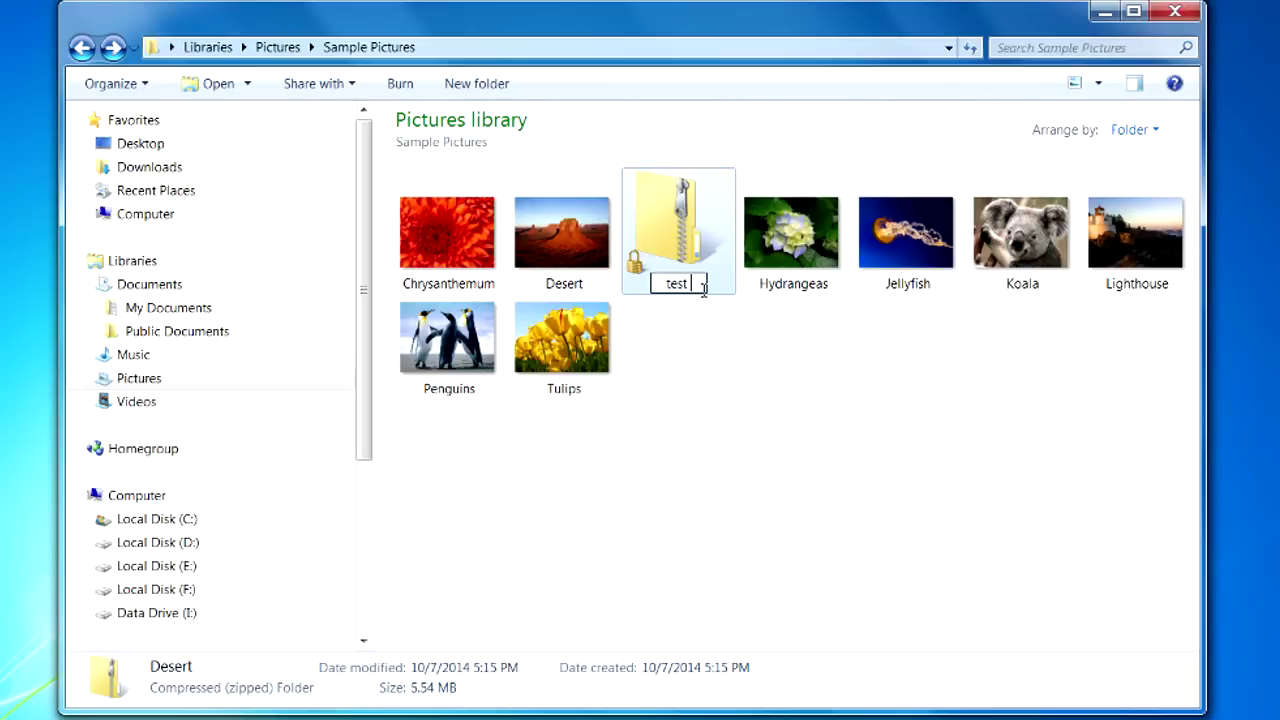
text(.zip)
key(Return)
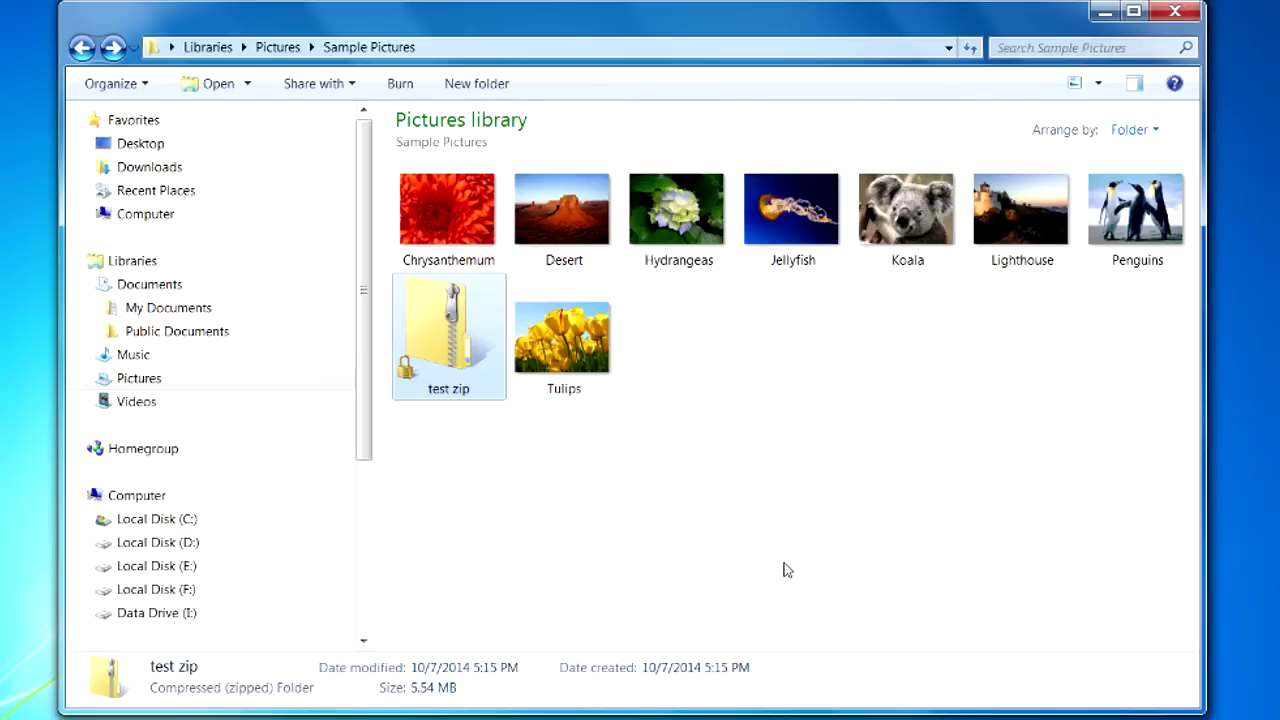
click(690, 535)
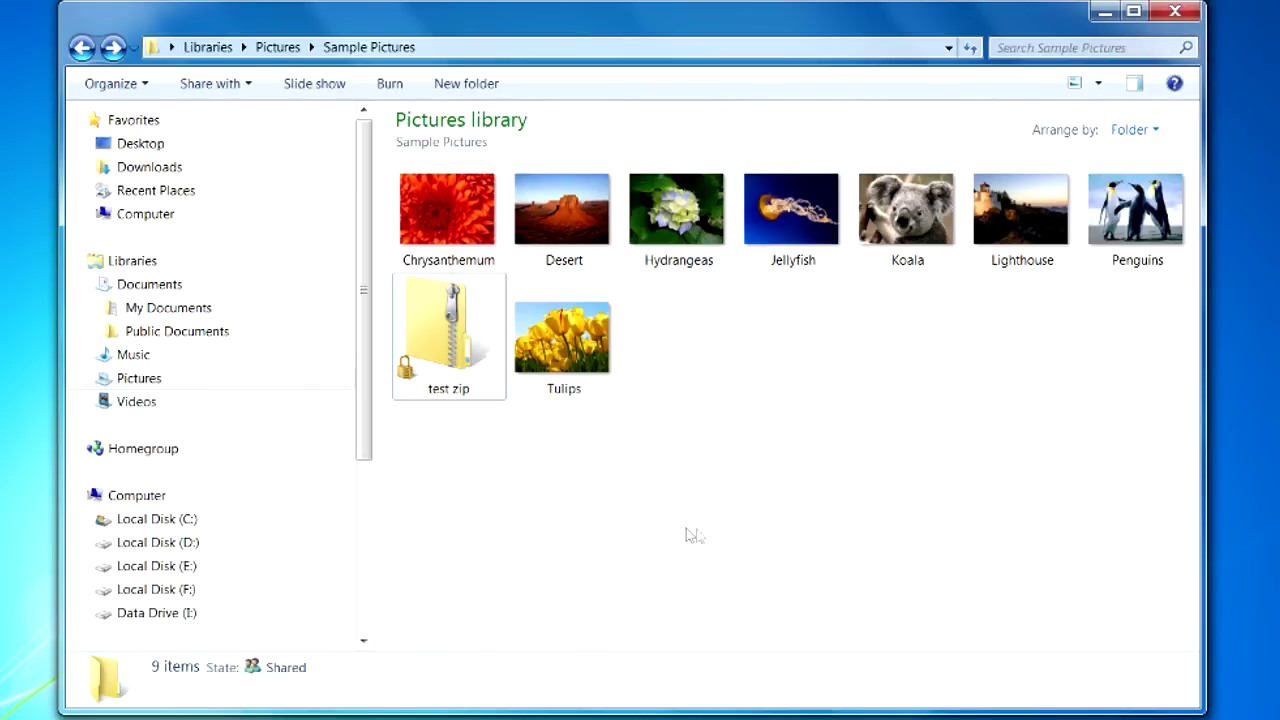
Open the test zip archive to check the files inside, and return to the Sample Pictures folder
click(455, 357)
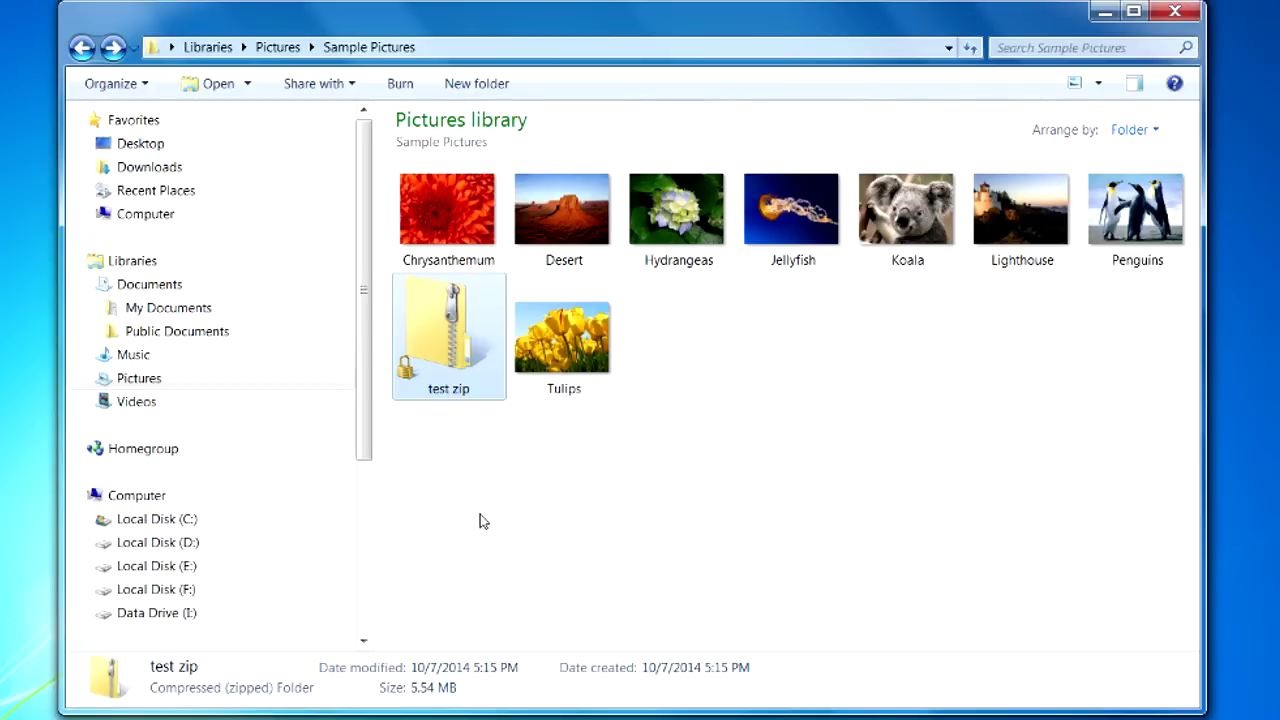
click(526, 511)
mouse_move(455, 368)
click(452, 372)
double_click(447, 378)
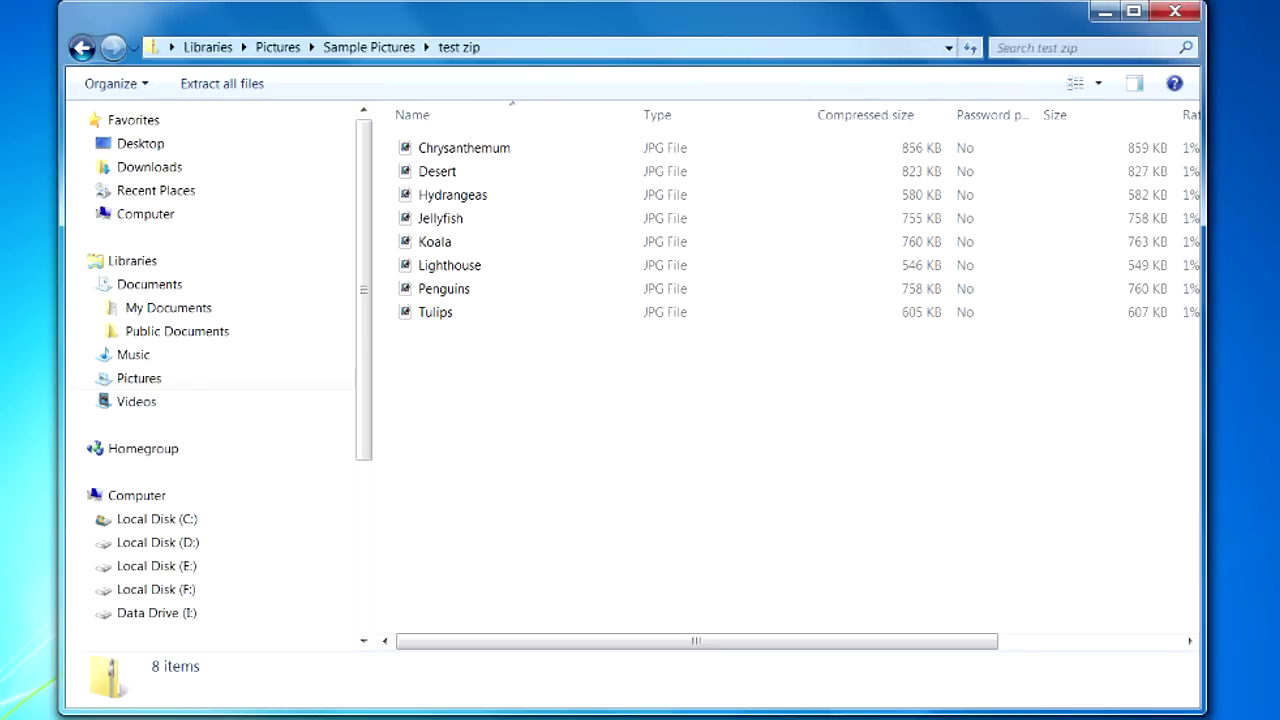
click(82, 47)
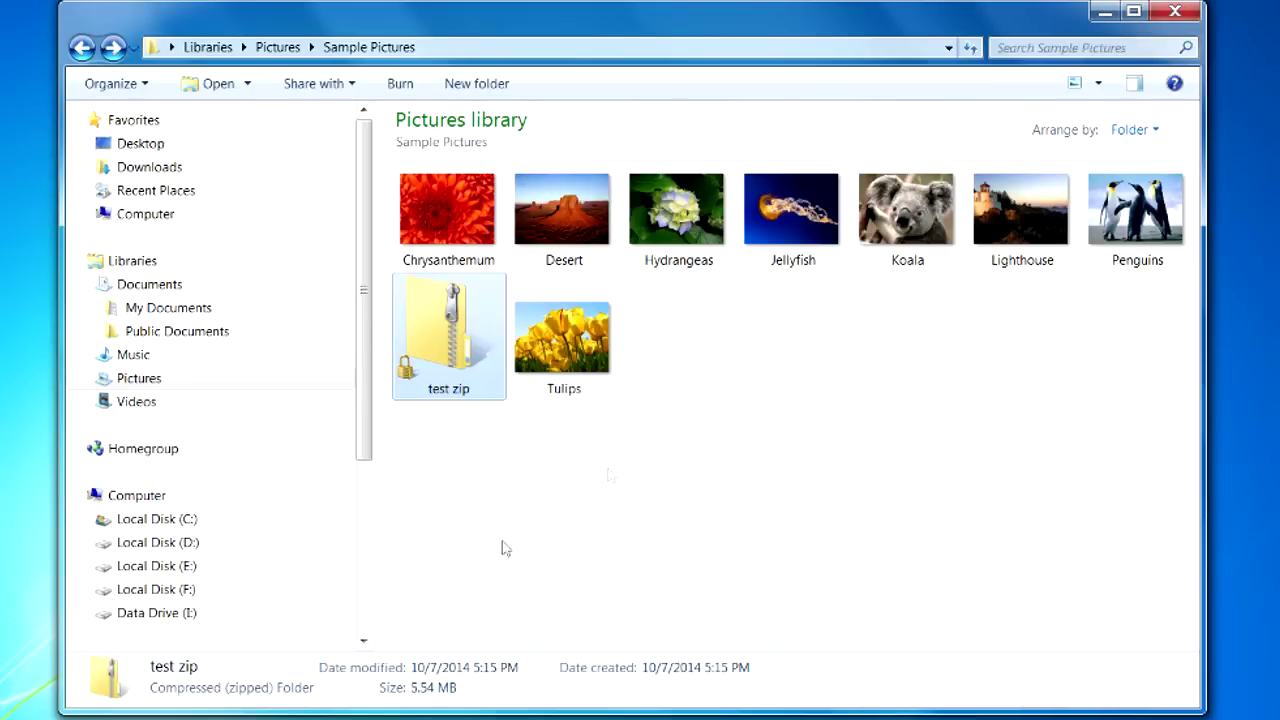
Extract all files from test zip to the "Sample Pictures\test zip" folder and close the window showing the extracted files
right_click(447, 342)
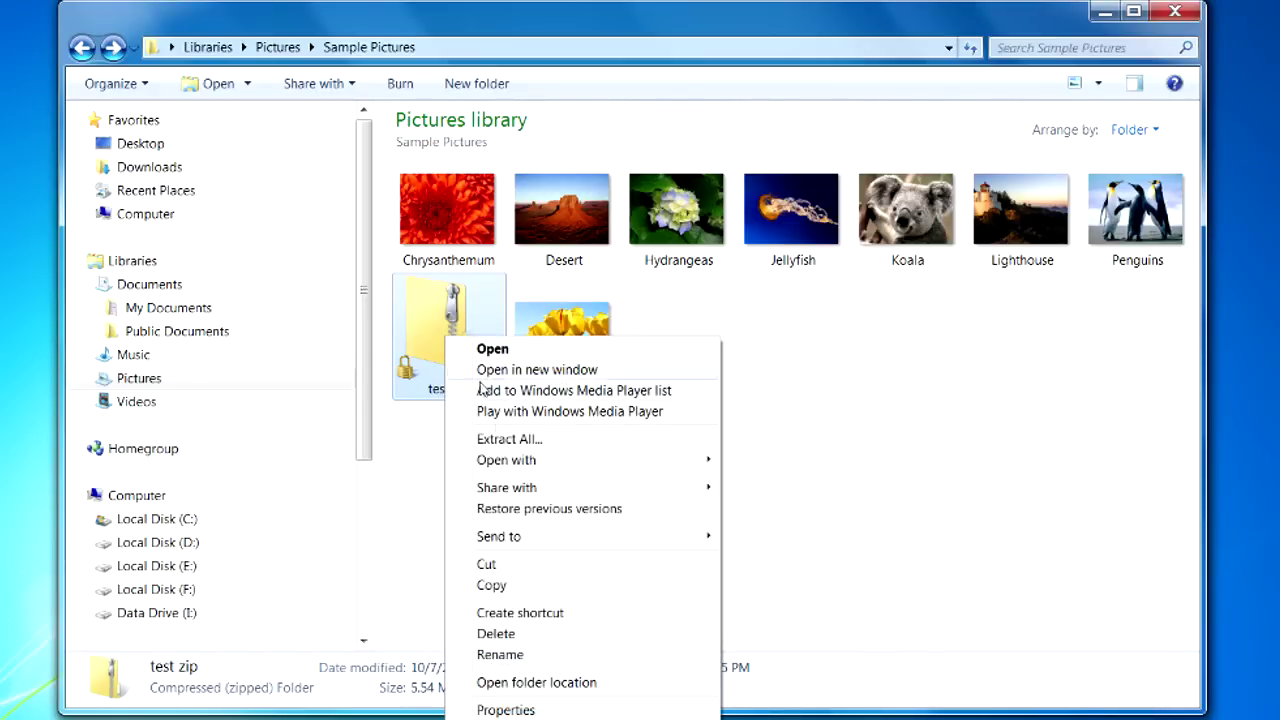
click(515, 441)
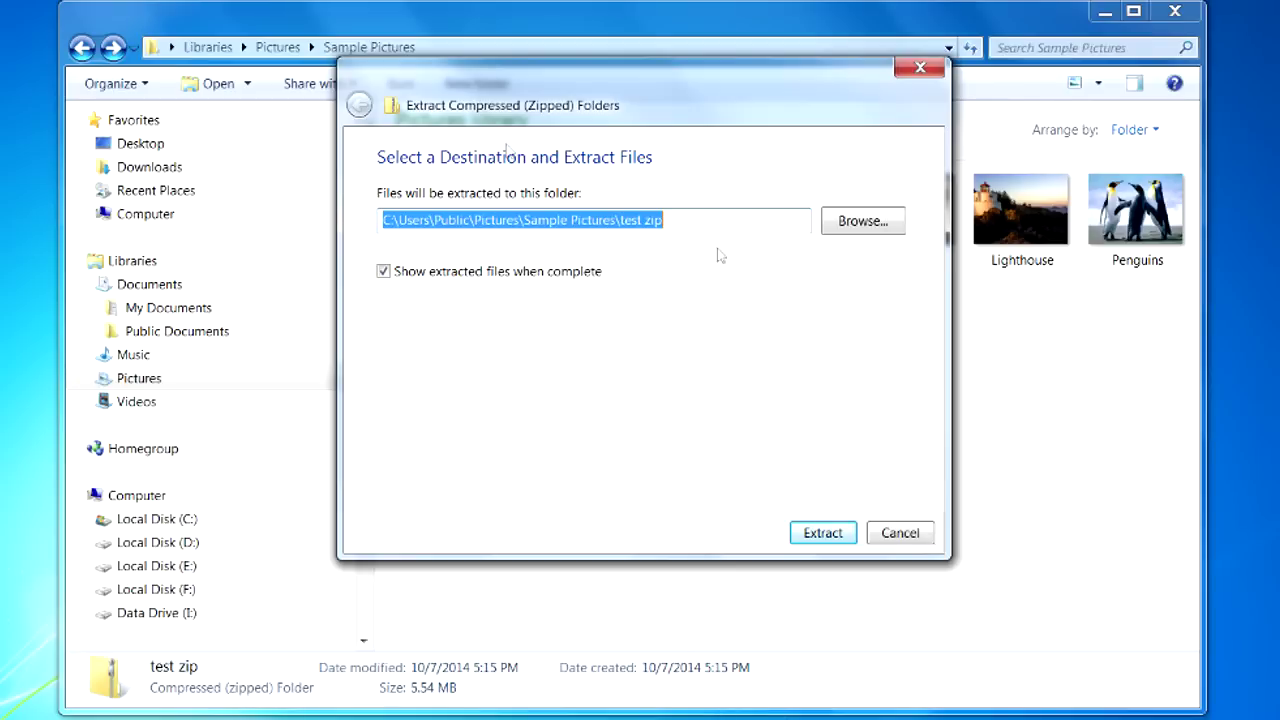
click(832, 538)
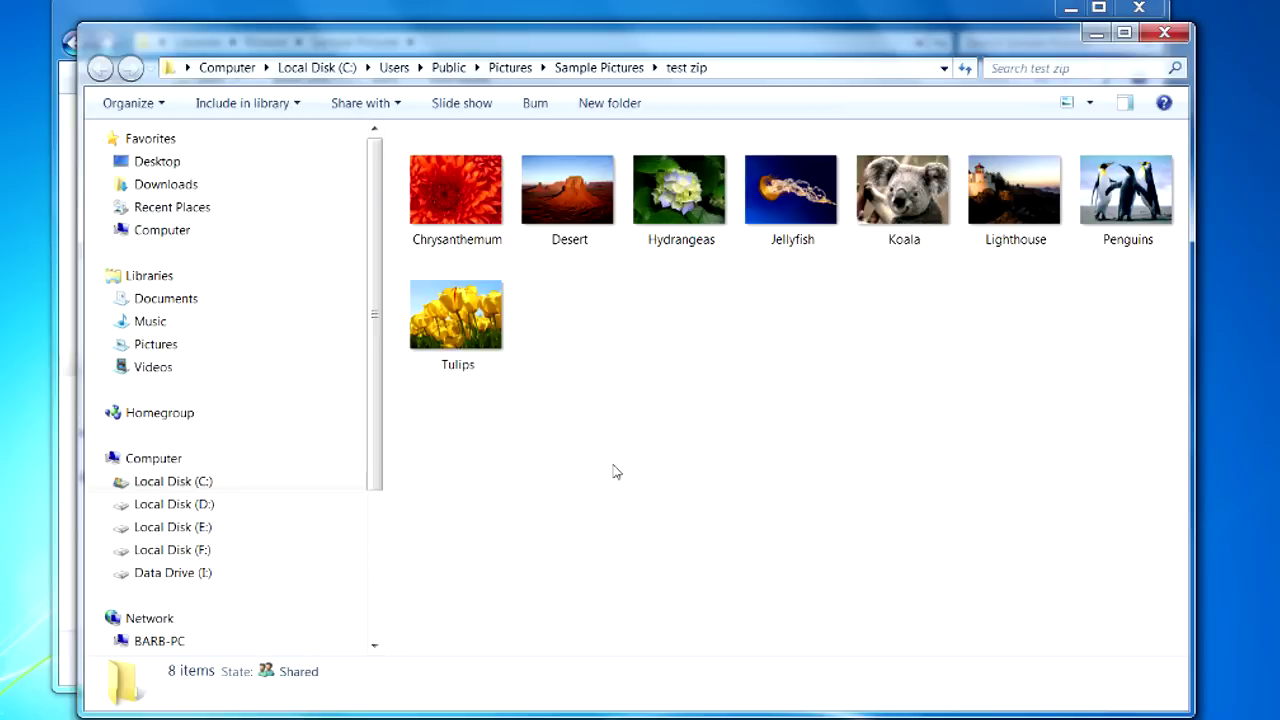
click(1184, 32)
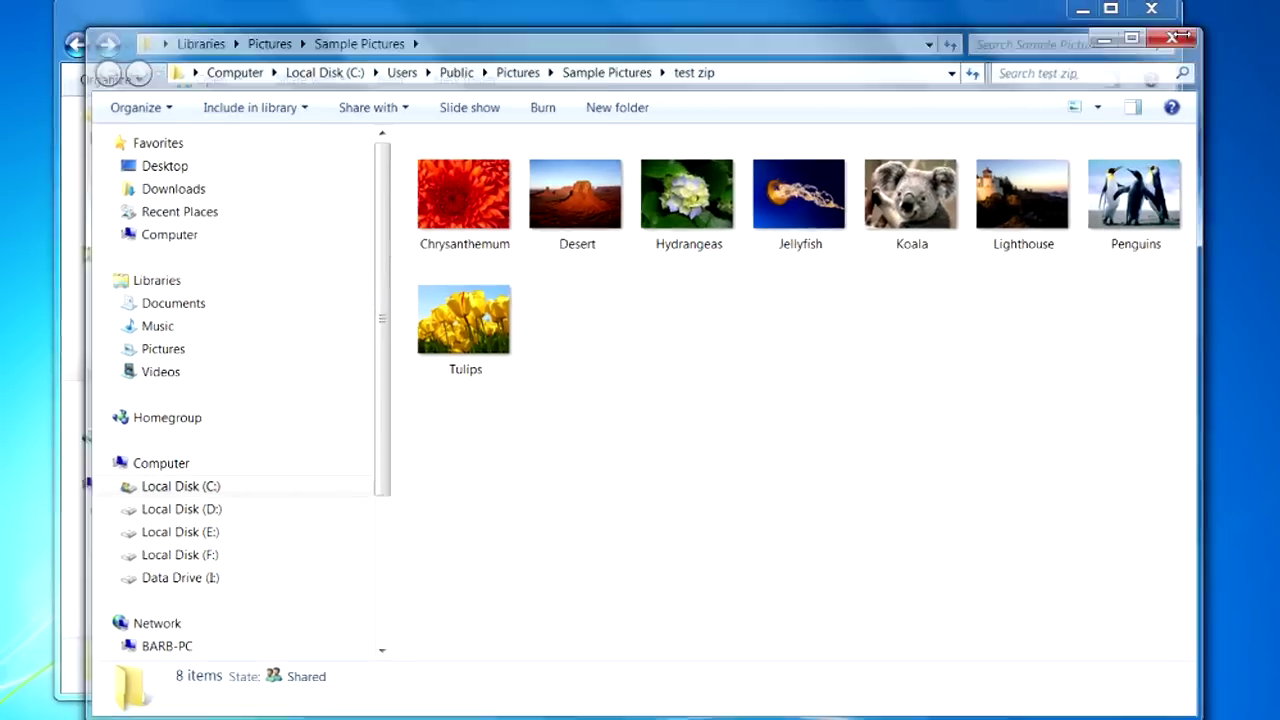
Switch to the YouTube page of "Ask A Tech - Question and Answer Show - #2" and write "Thanks" in the comment box
click(540, 597)
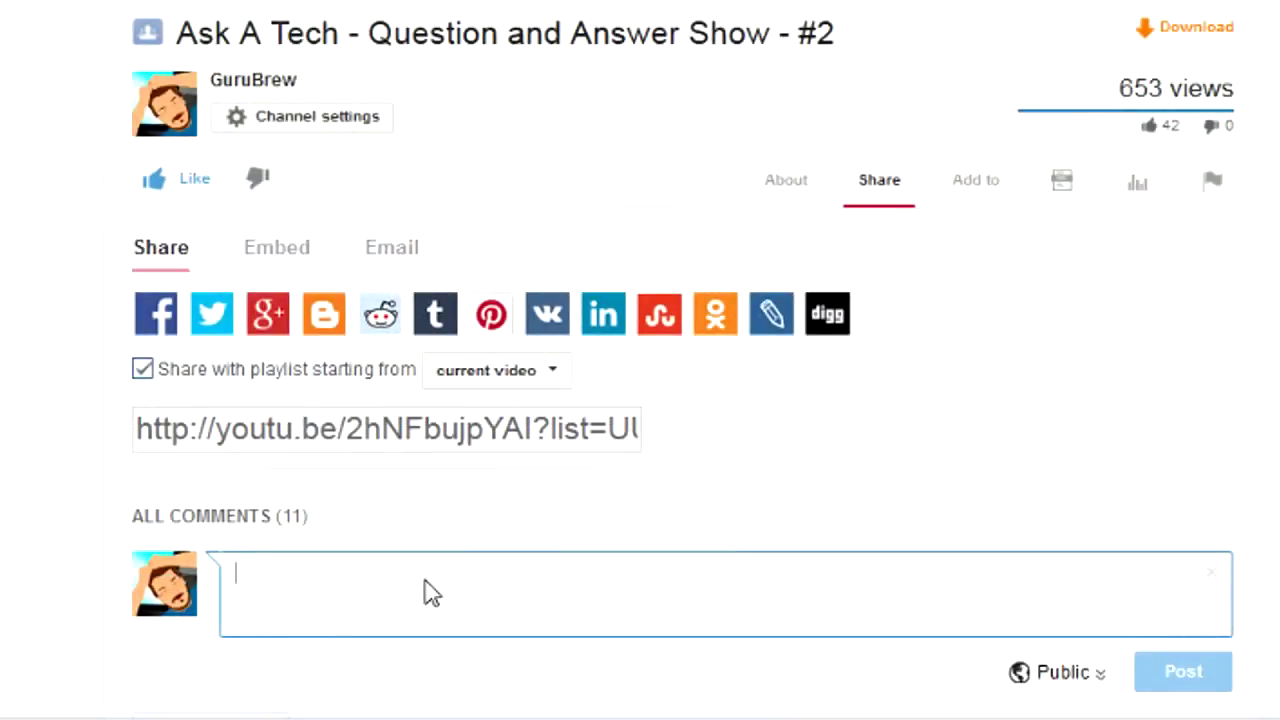
text(Thanks)
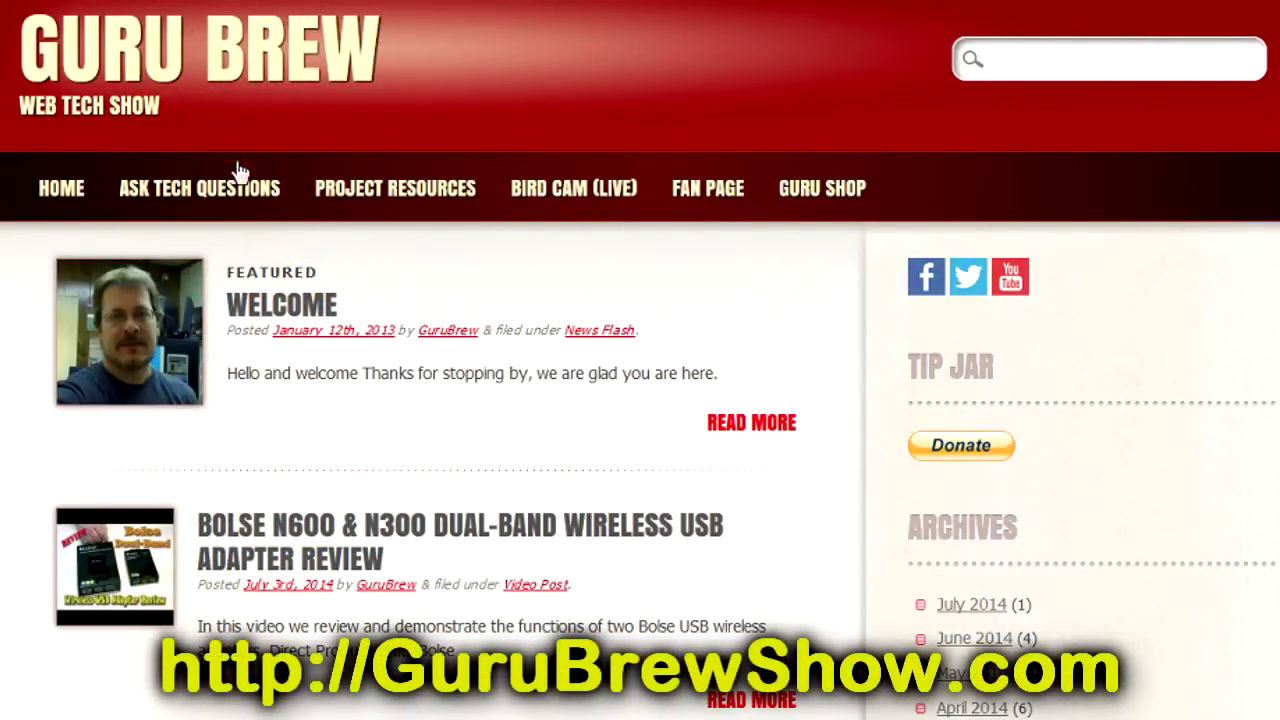
On the Guru Brew site's Ask Tech Questions form, enter the e-mail, title "Question Title", question "Put your question here!" and security code
click(264, 210)
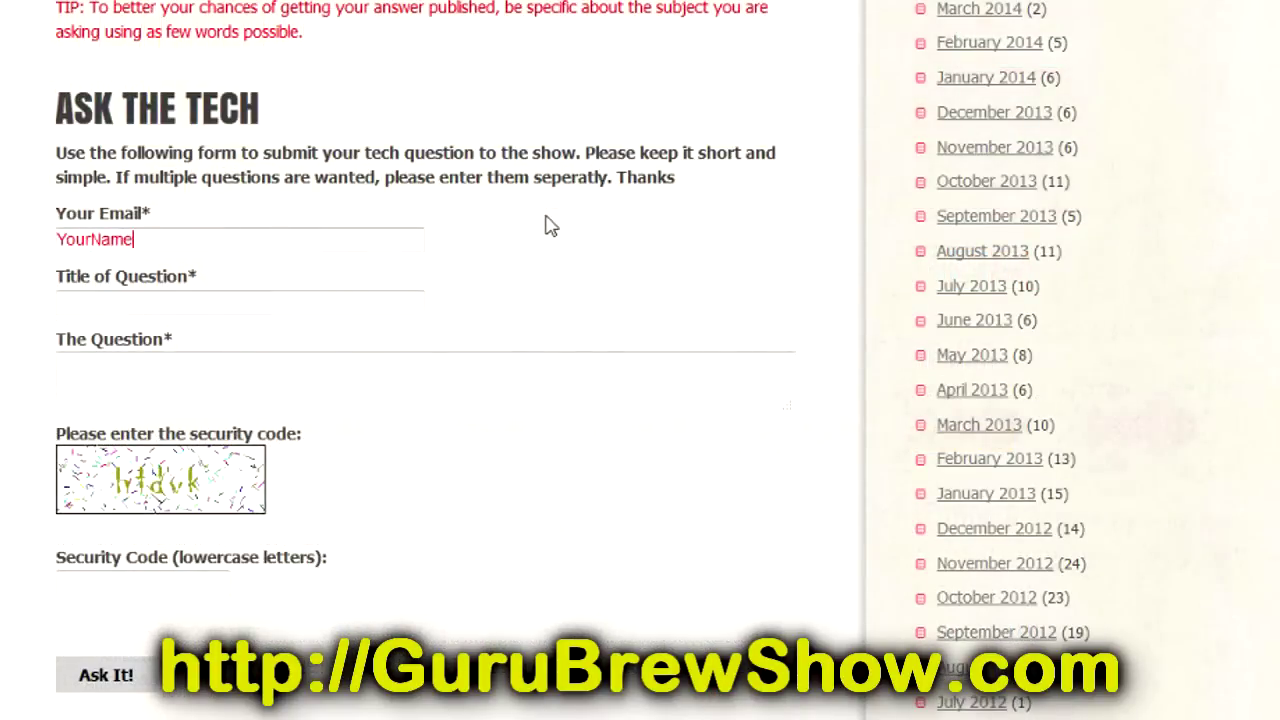
text(@YourEmail.com)
key(Tab)
text(Question)
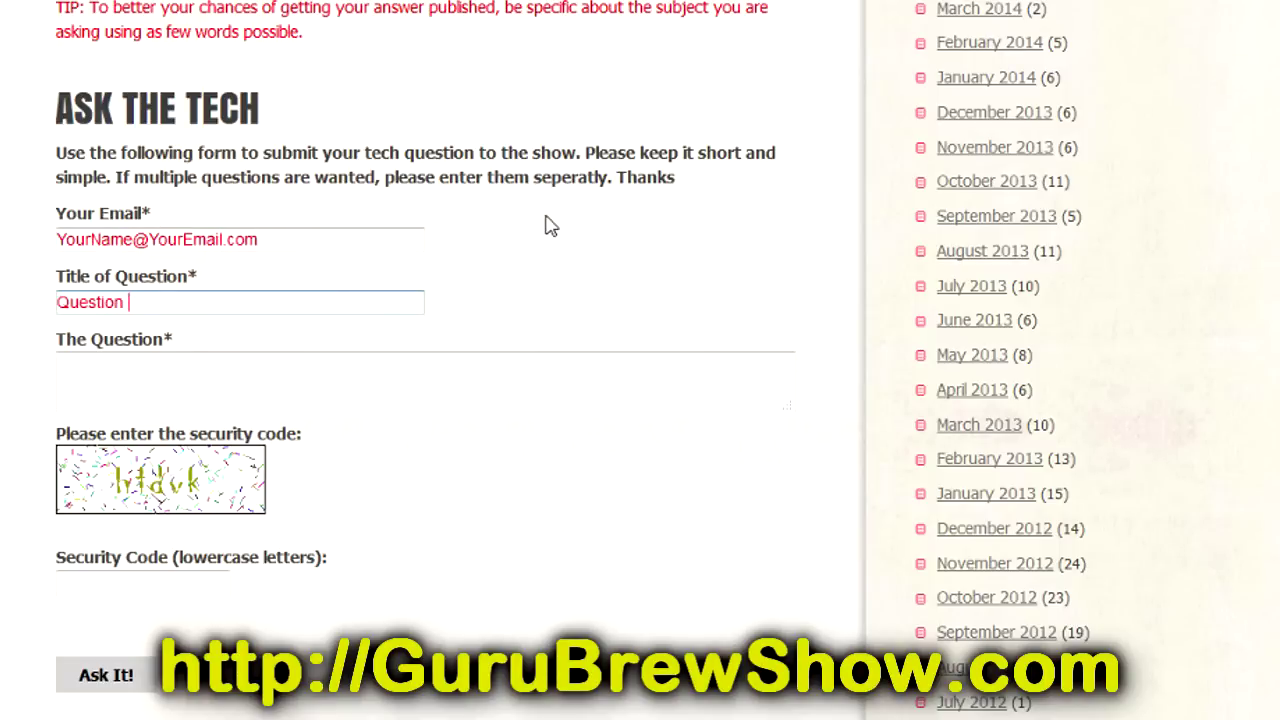
key(Tab)
text(Put your question here!)
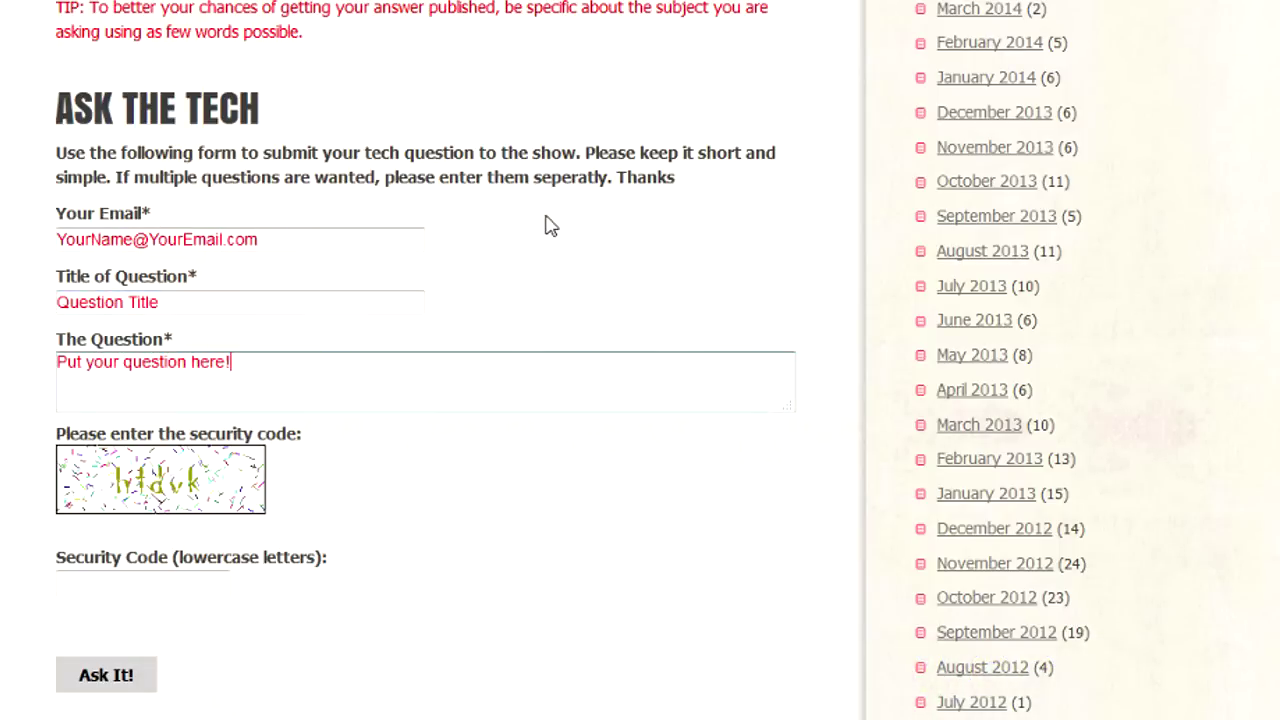
click(183, 587)
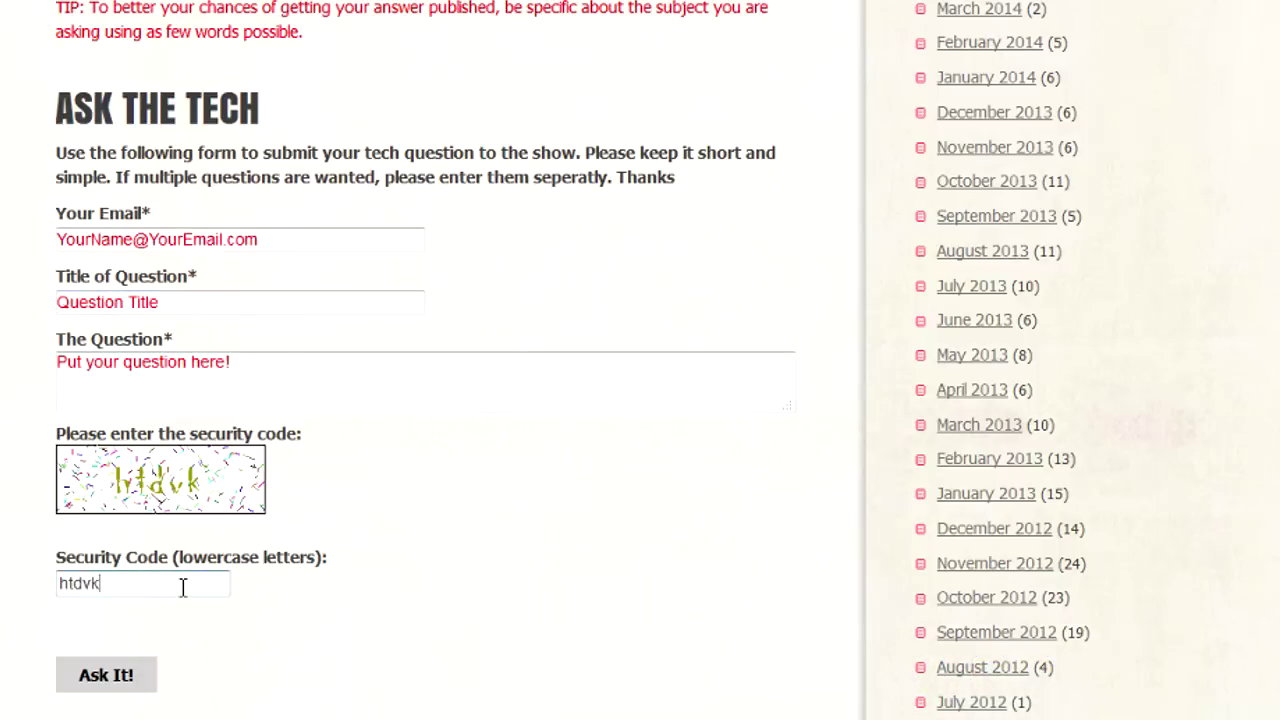